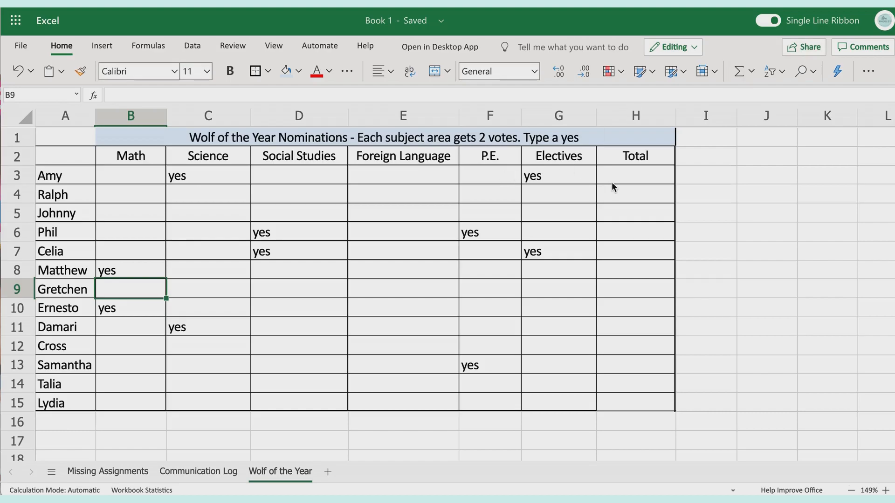
Total the non-empty vote cells B3:G3 in H3 with COUNTA, and fill the formula down through H15
click(547, 178)
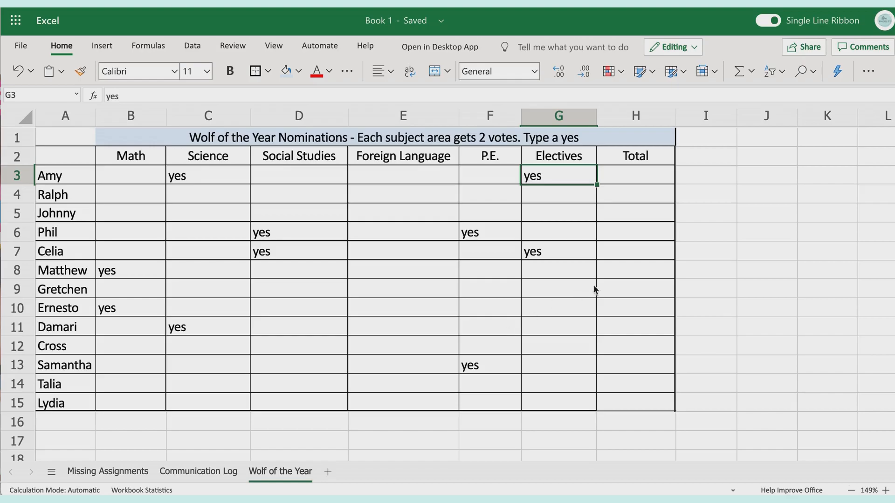
click(631, 177)
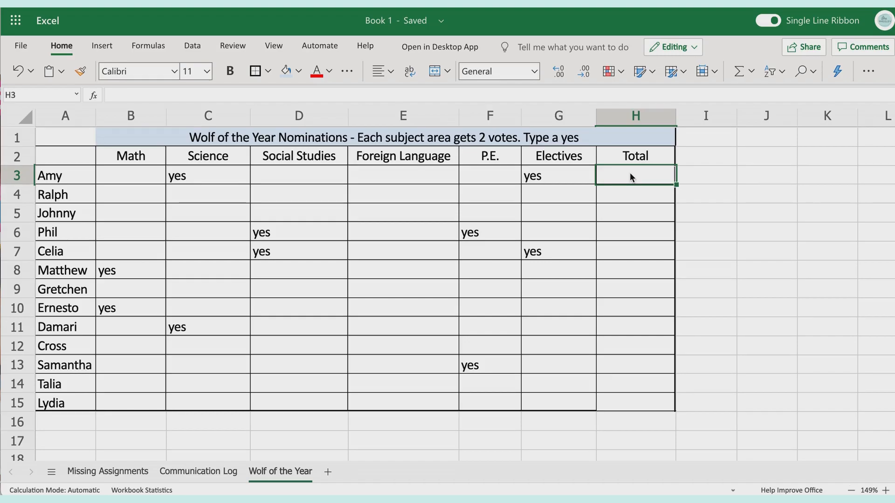
text(=)
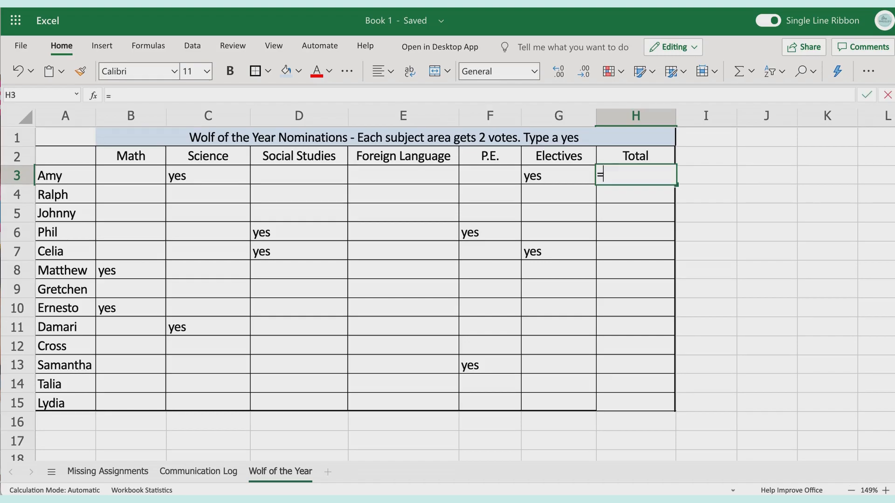
text(count)
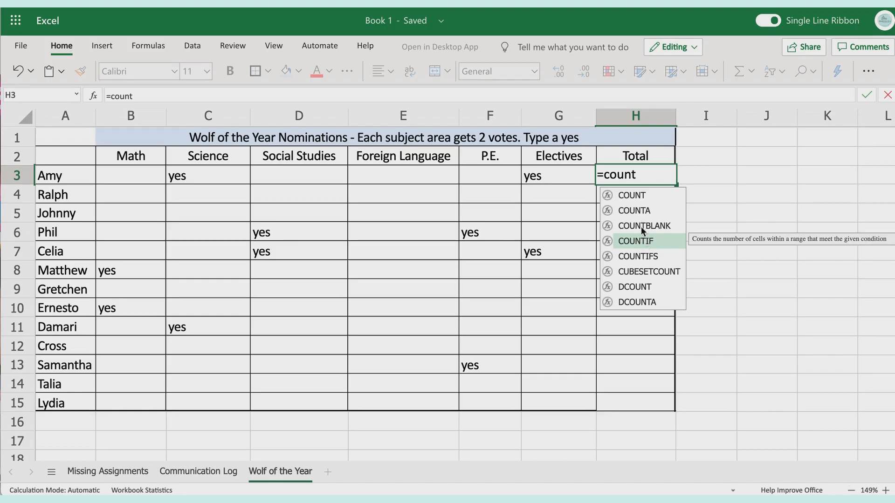
click(637, 212)
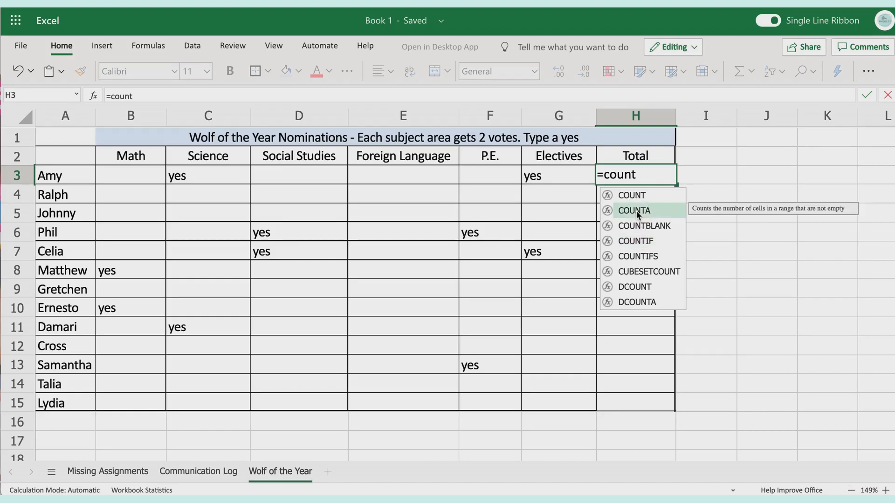
double_click(637, 211)
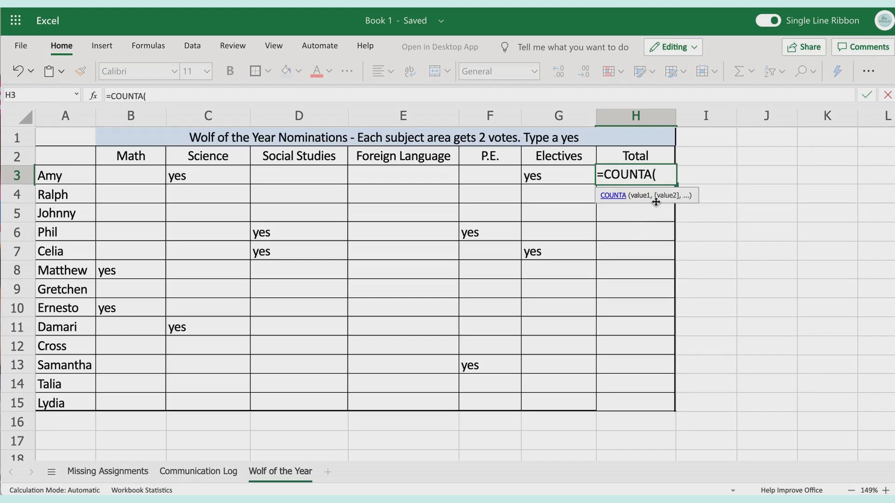
click(153, 171)
drag(166, 182, 557, 172)
key(Return)
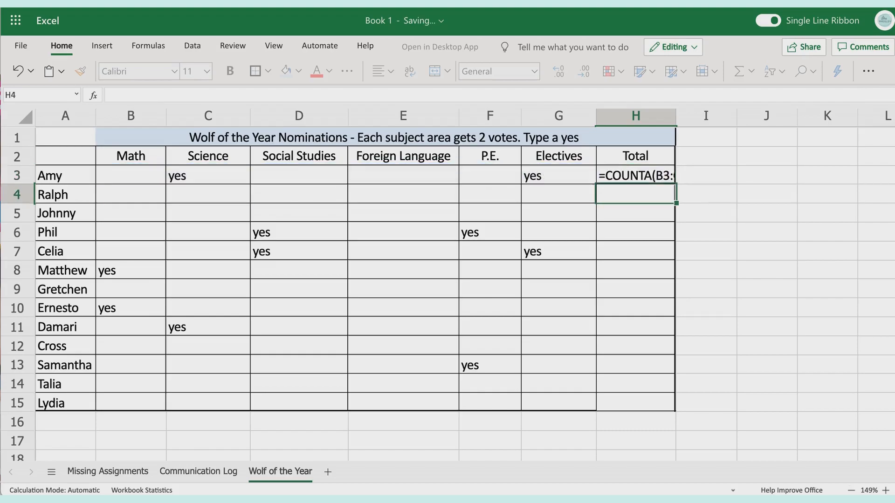
click(670, 172)
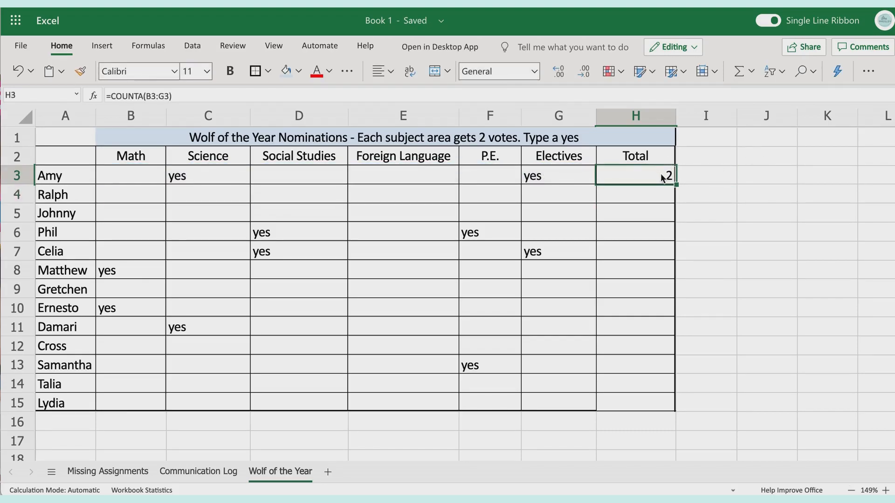
drag(676, 185, 673, 409)
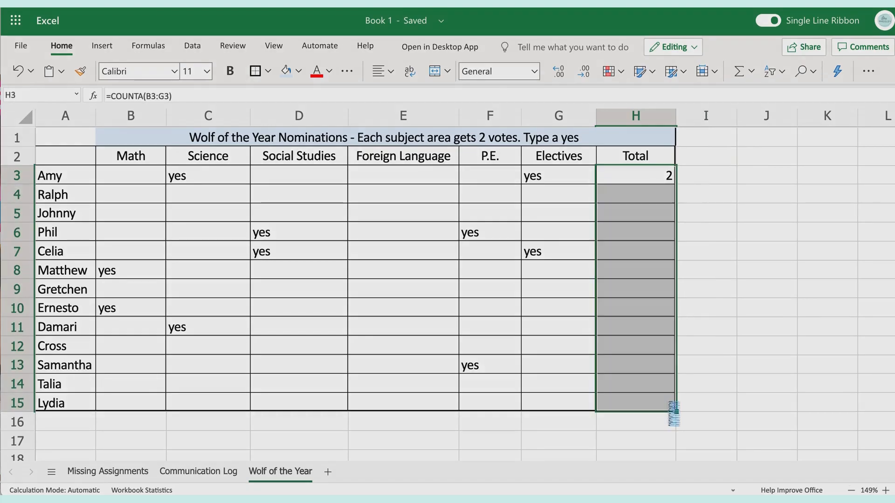
Enter y without the autocompleted rest in the Social Studies cell D4
click(308, 194)
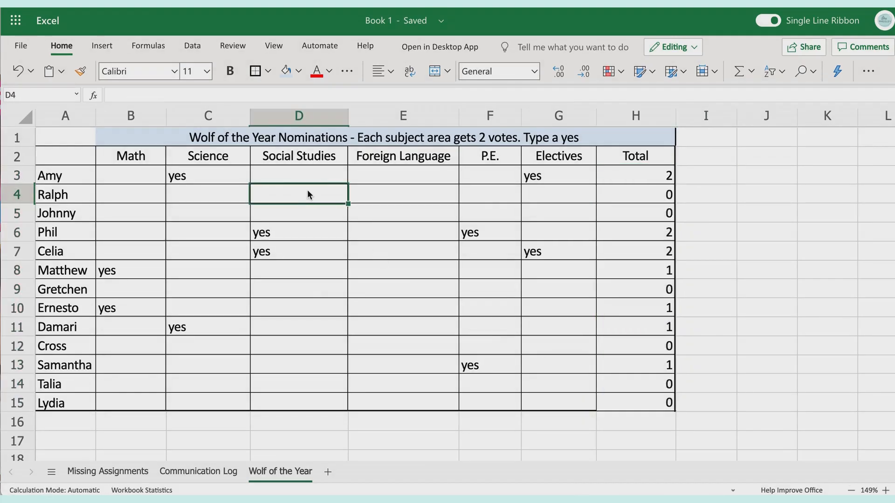
text(y)
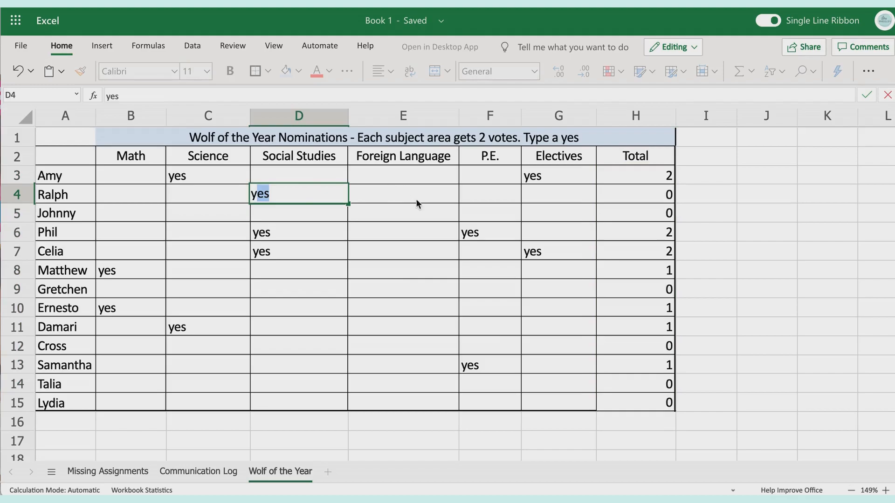
key(Delete)
click(398, 183)
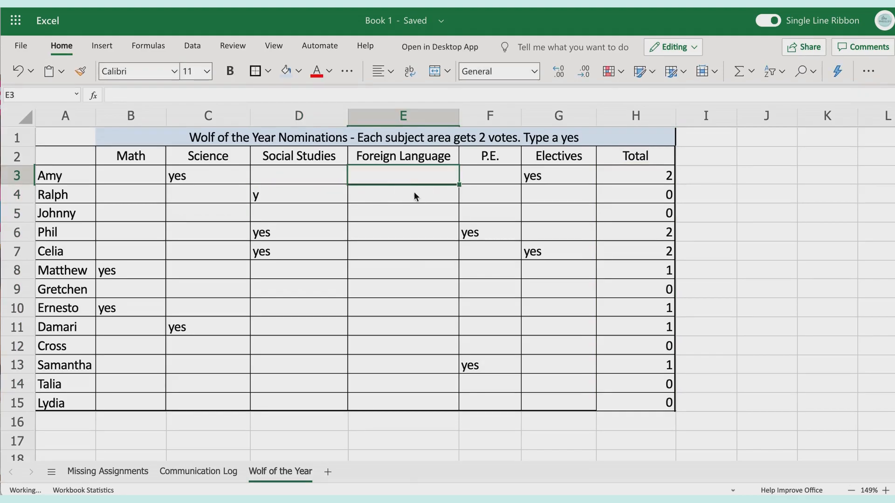
Enter X in the Foreign Language cell E4 and no in each of the cells E5 through E7
click(415, 195)
text(X)
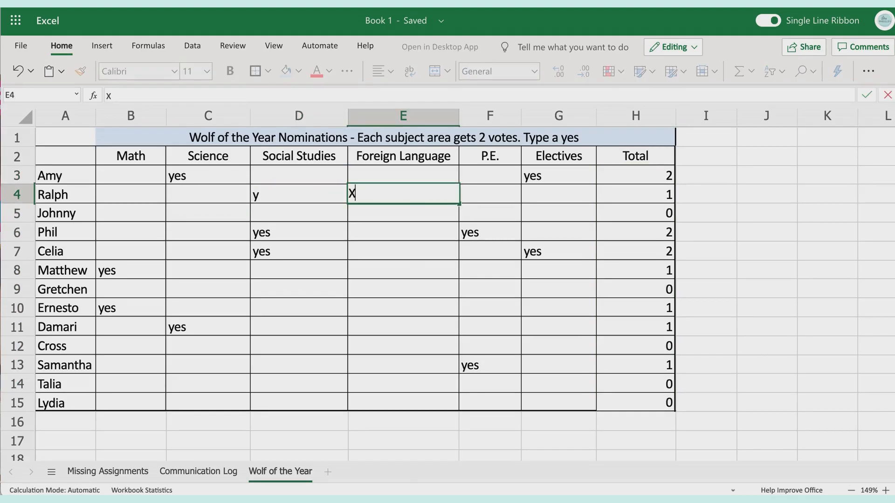
click(424, 237)
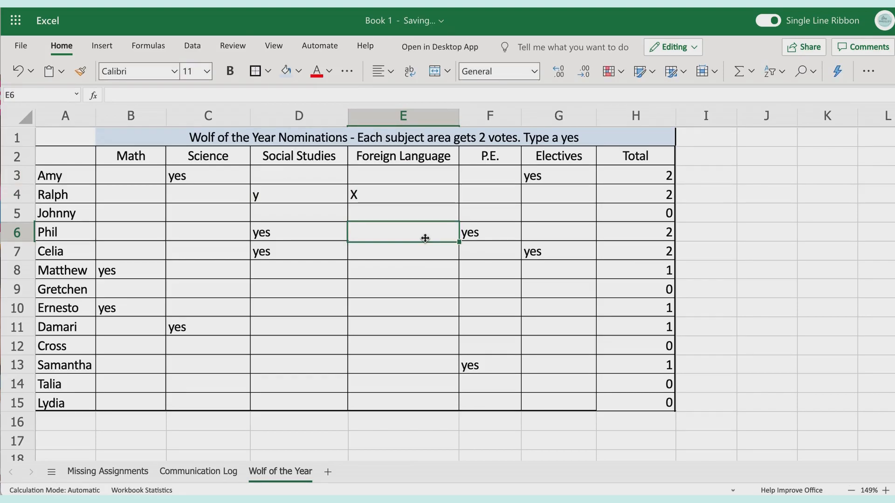
click(404, 216)
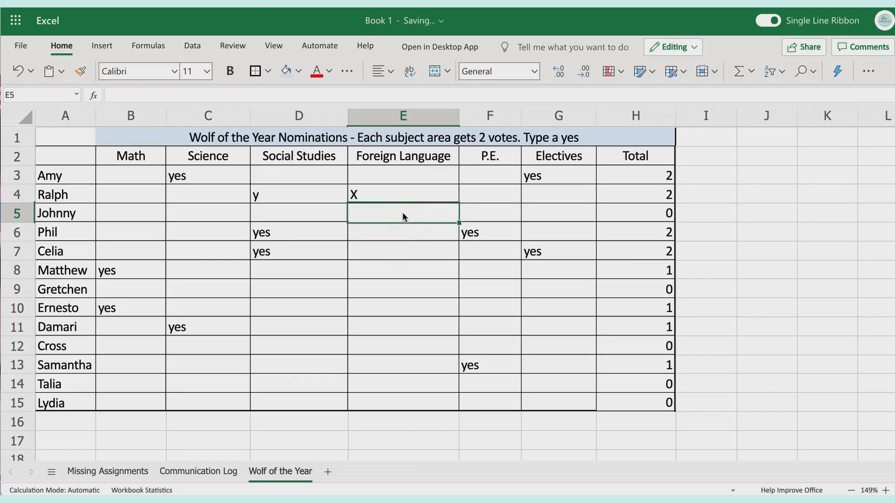
text(no)
key(Return)
text(no)
key(Return)
text(no)
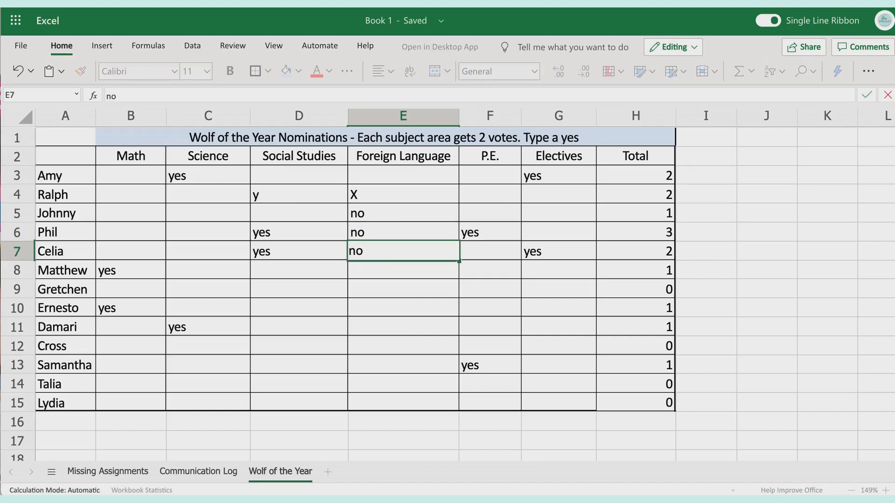
key(Return)
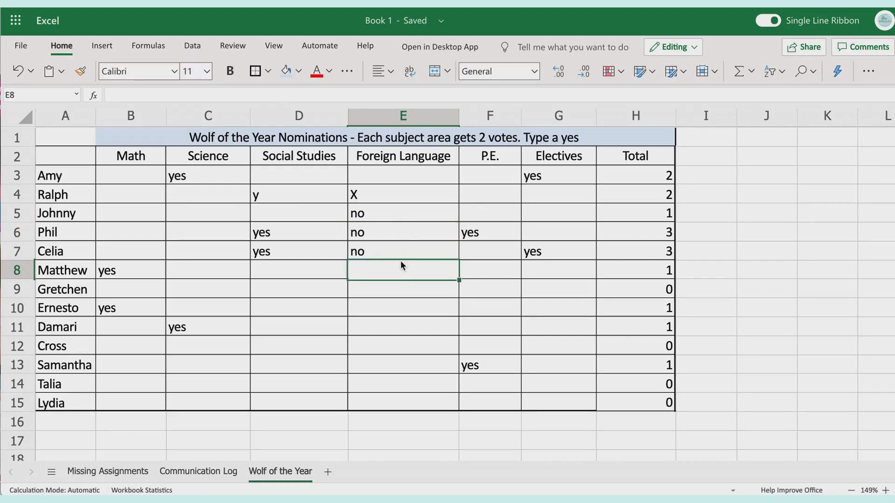
Clear the test entries from cells E4 through E7 in the Foreign Language column
drag(383, 210, 380, 246)
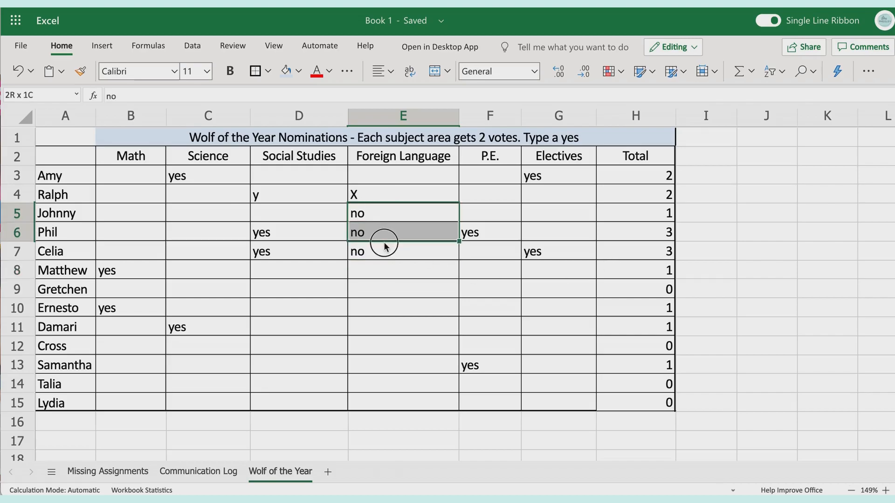
key(Delete)
click(382, 196)
key(Delete)
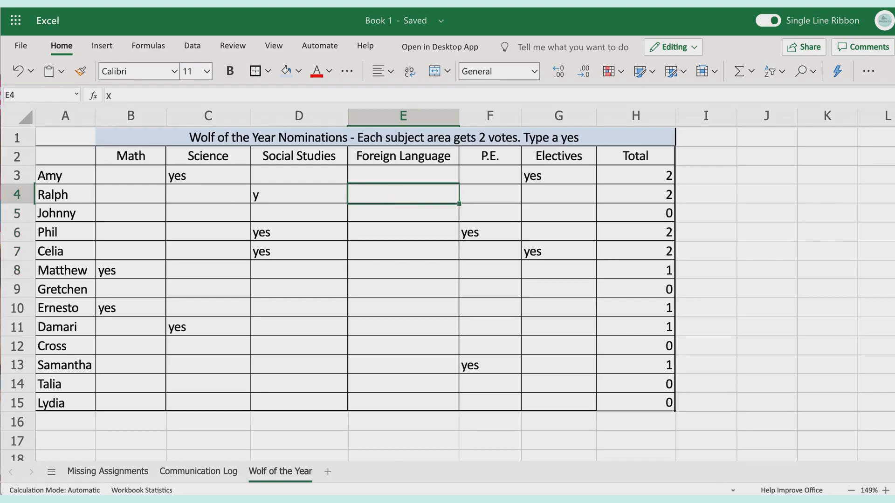
click(650, 171)
text(=count)
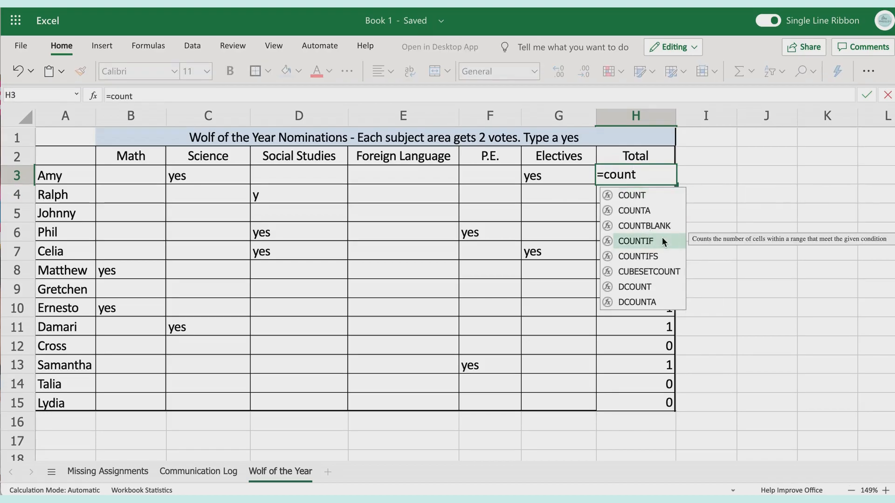
key(Return)
click(648, 177)
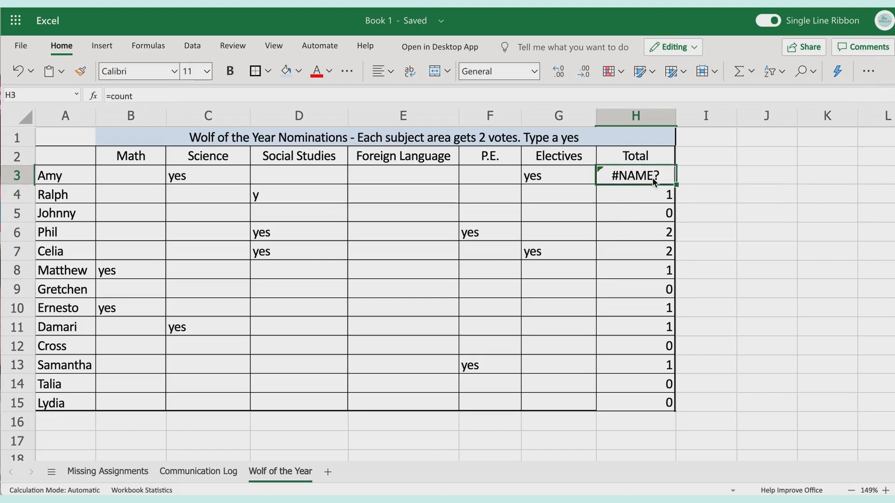
key(Delete)
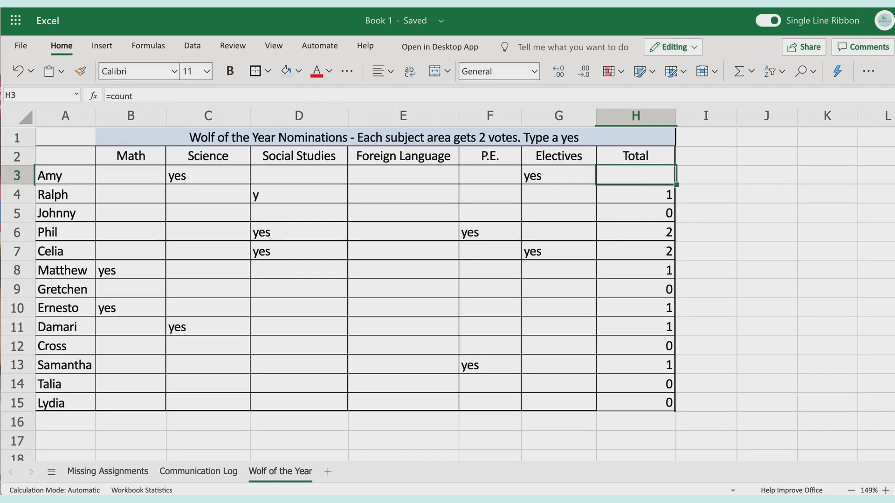
Start a COUNTIF formula in the Total cell H3 with B3:G3 as its range
text(=co)
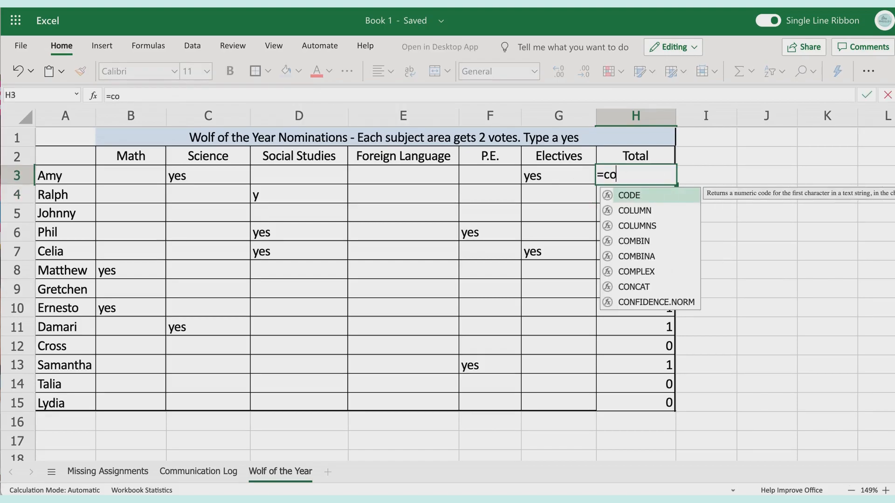
text(unt)
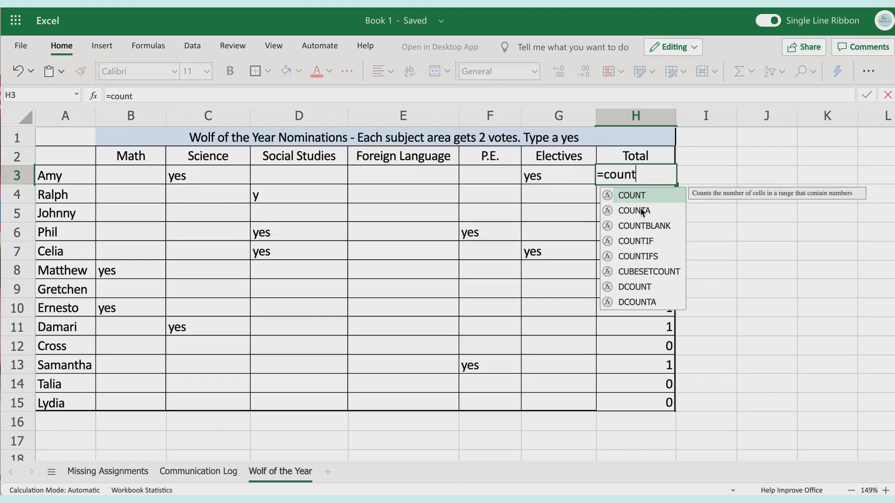
double_click(653, 241)
click(648, 231)
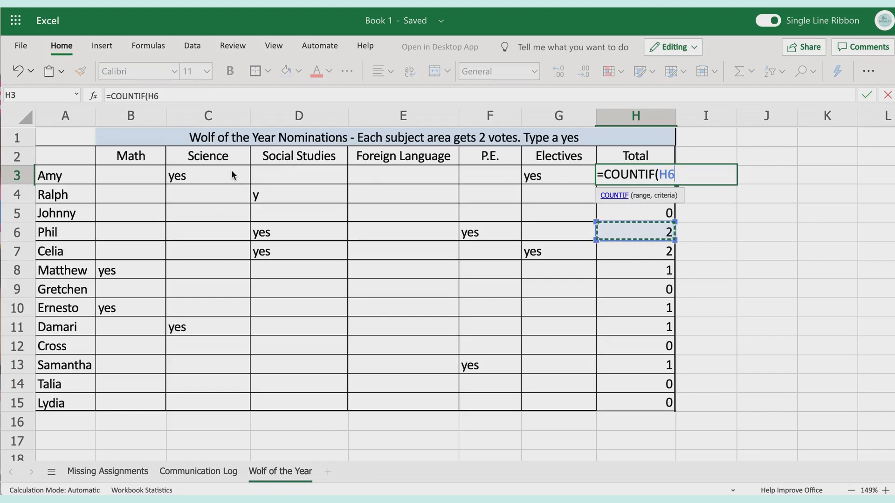
click(150, 168)
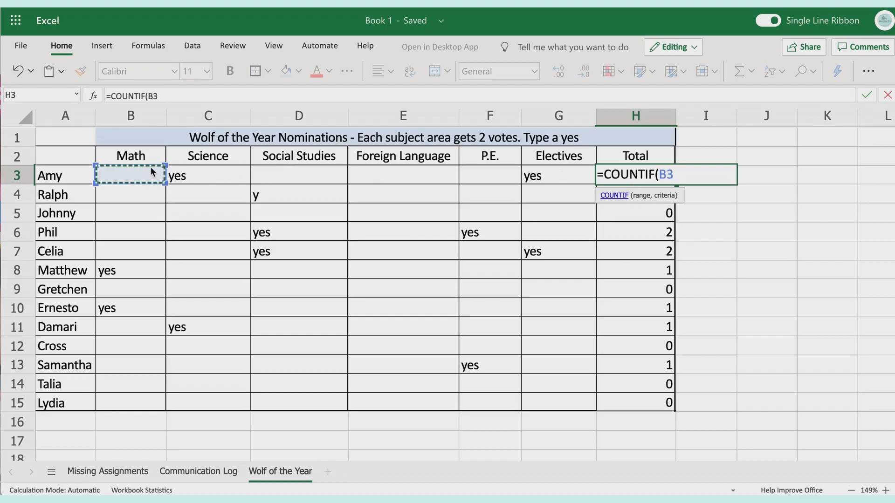
shift+click(549, 180)
Complete the COUNTIF formula in H3 with the unquoted criterion y, giving =COUNTIF(B3:G3, y)
text(, yes)
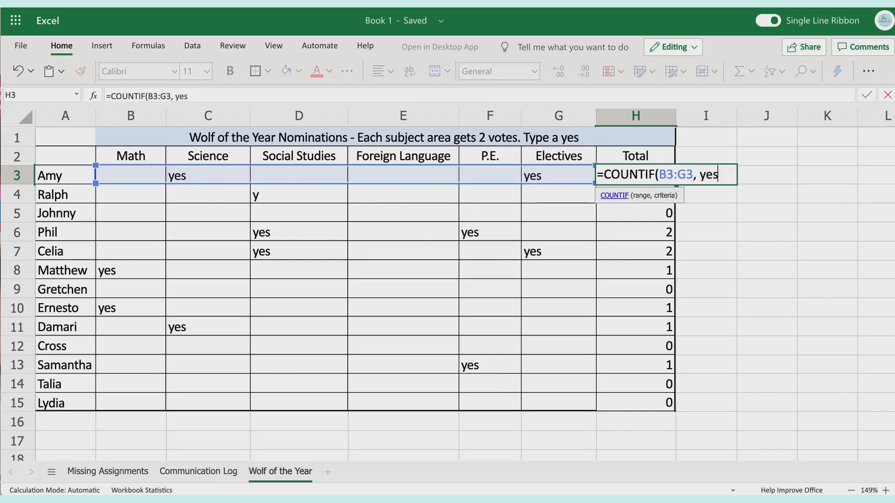
text())
key(BackSpace)
key(BackSpace)
key(BackSpace)
key(BackSpace)
text(Y)
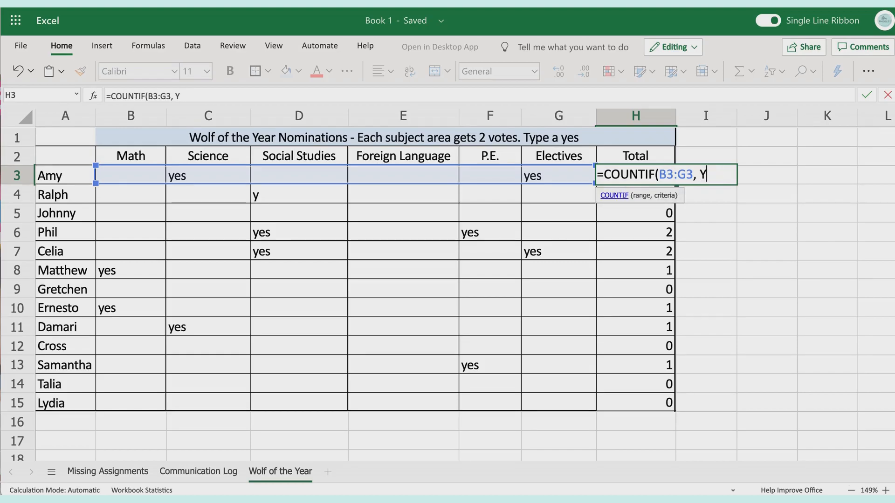
key(BackSpace)
text(y))
key(Return)
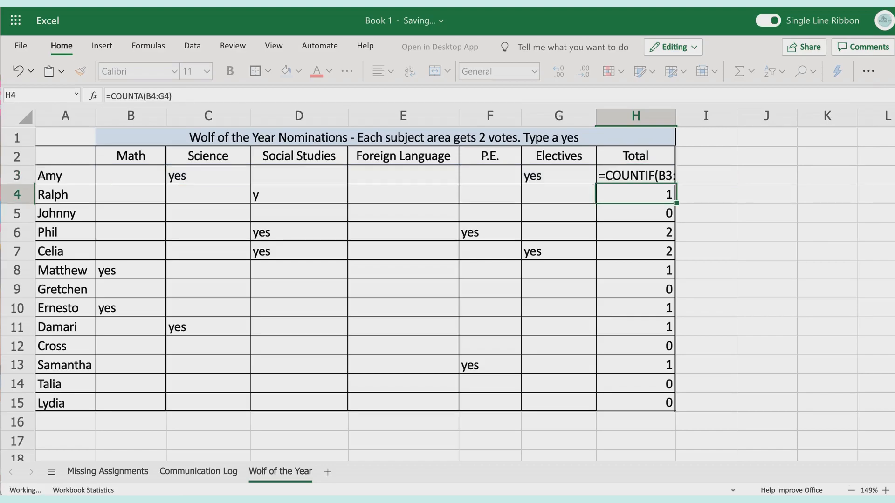
Change the criterion of the COUNTIF formula in H3 to yes
click(631, 178)
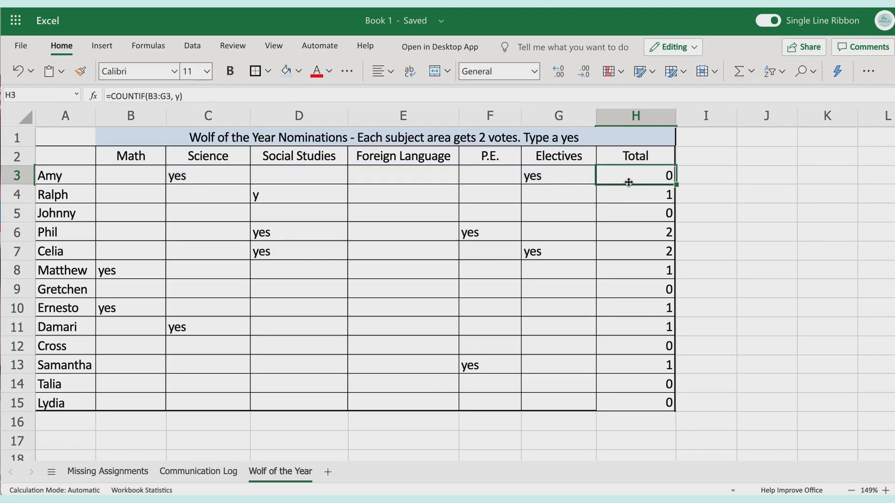
click(180, 95)
text(es)
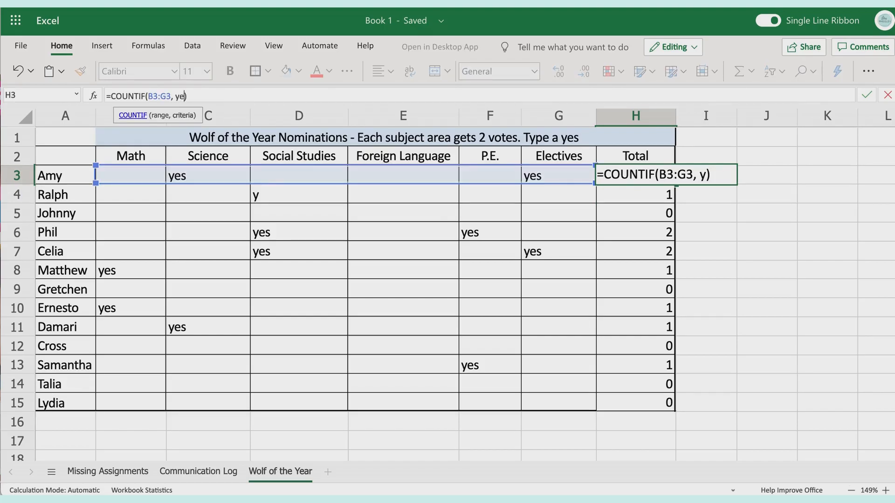
key(Return)
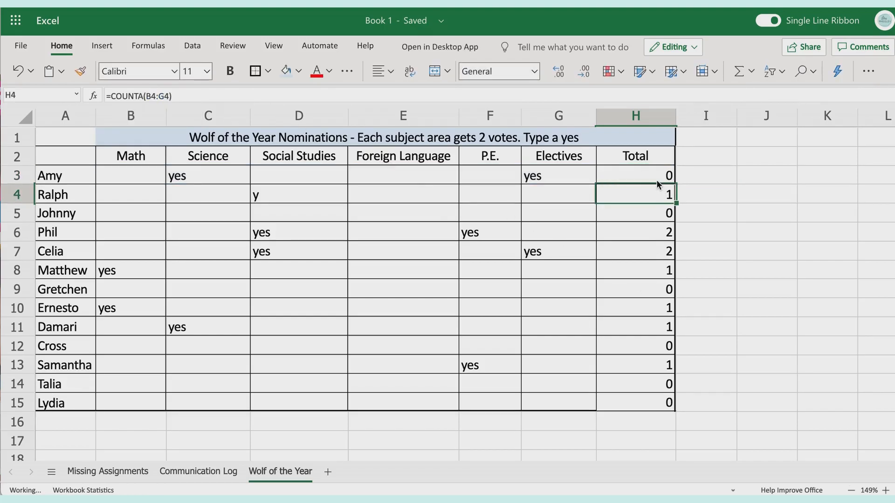
Enclose the criterion yes in quotation marks so that H3 holds =COUNTIF(B3:G3, "yes")
click(658, 176)
click(187, 95)
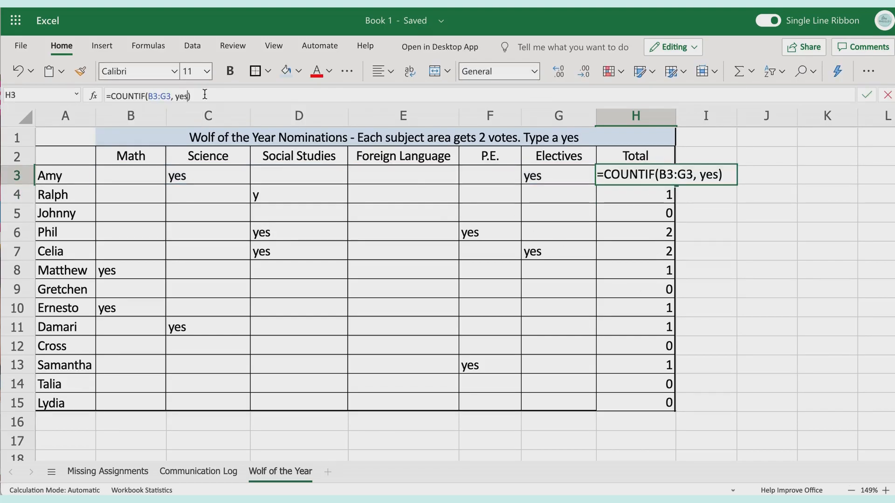
text(")
key(Left)
key(Left)
key(Left)
text(")
key(Return)
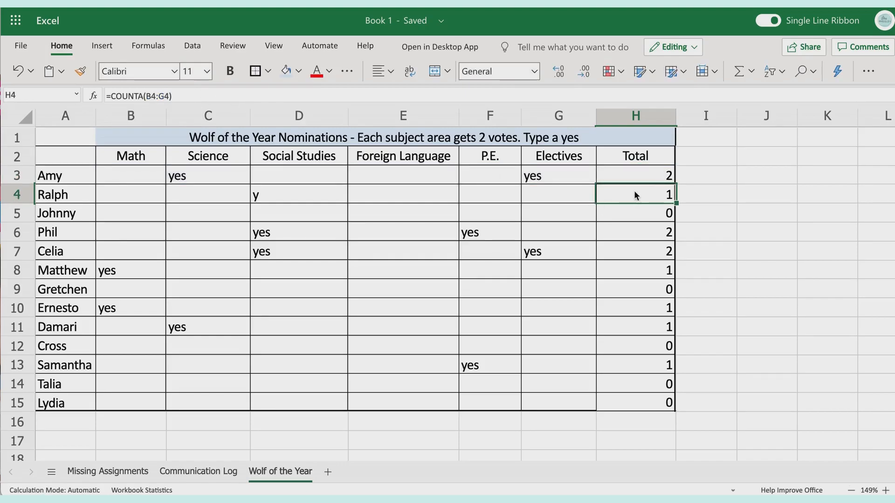
click(637, 177)
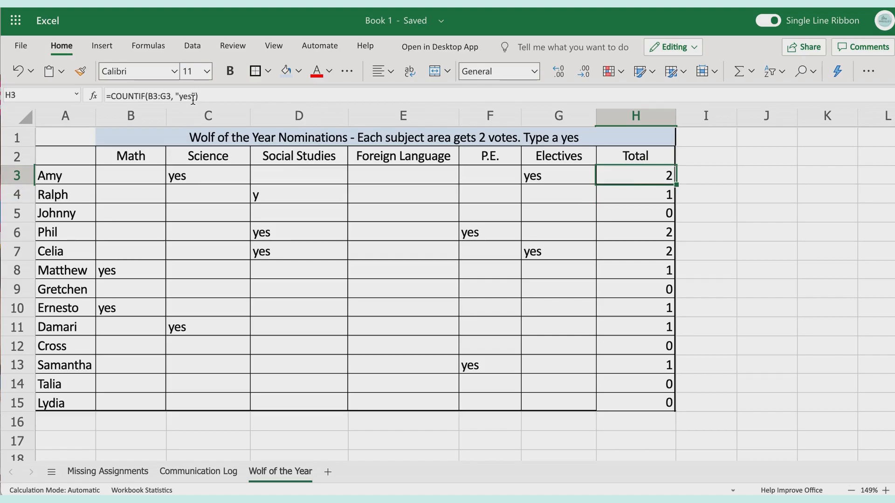
Change the criterion of the COUNTIF formula in H3 to "y", giving =COUNTIF(B3:G3, "y")
scroll(177, 95, up, 1)
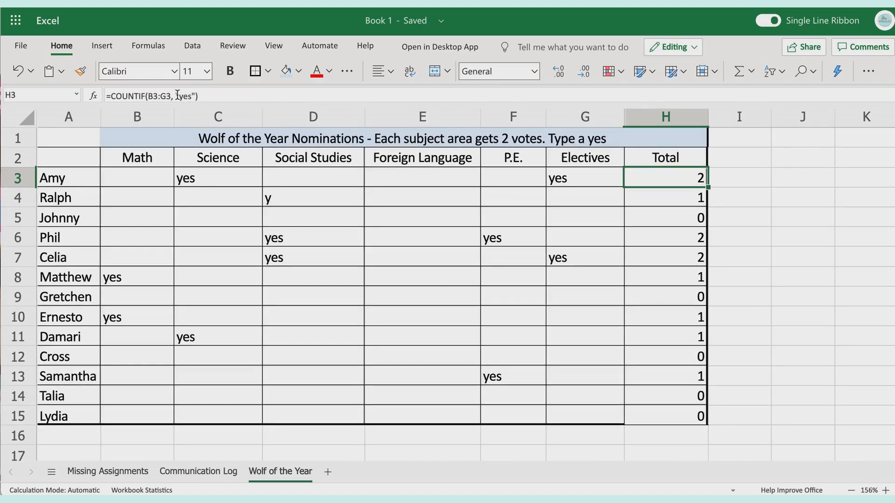
scroll(176, 77, up, 4)
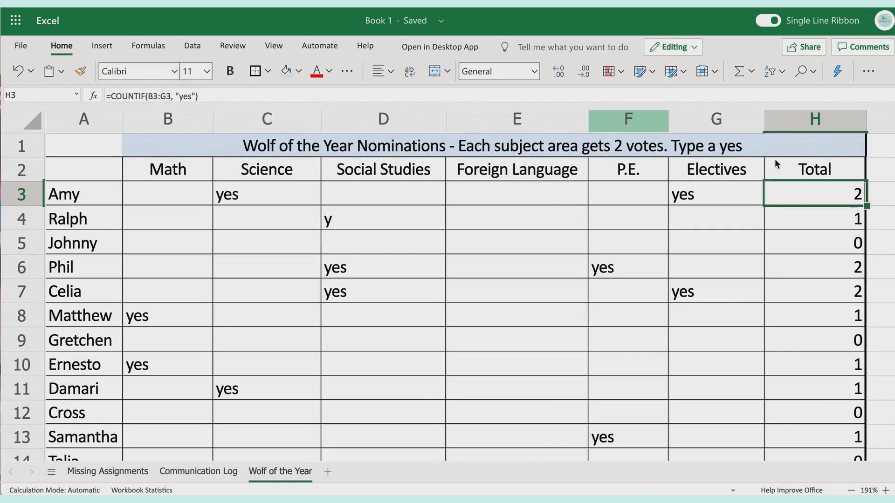
click(189, 97)
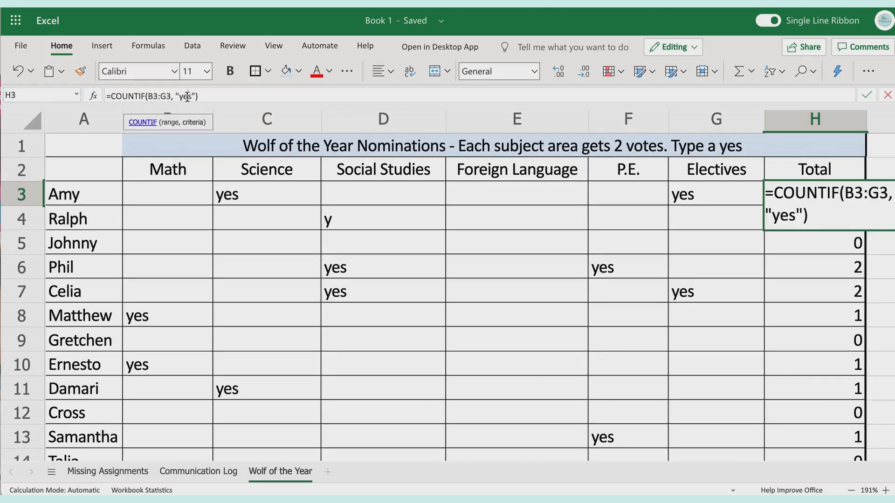
key(BackSpace)
key(BackSpace)
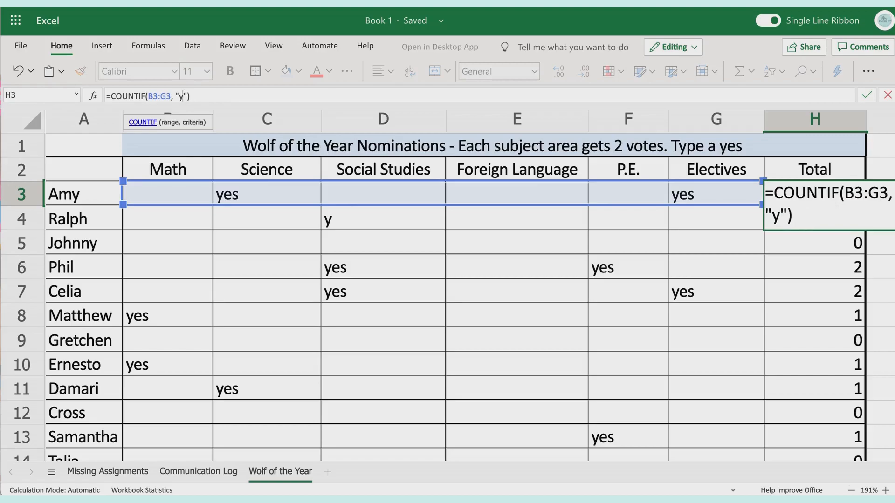
key(Return)
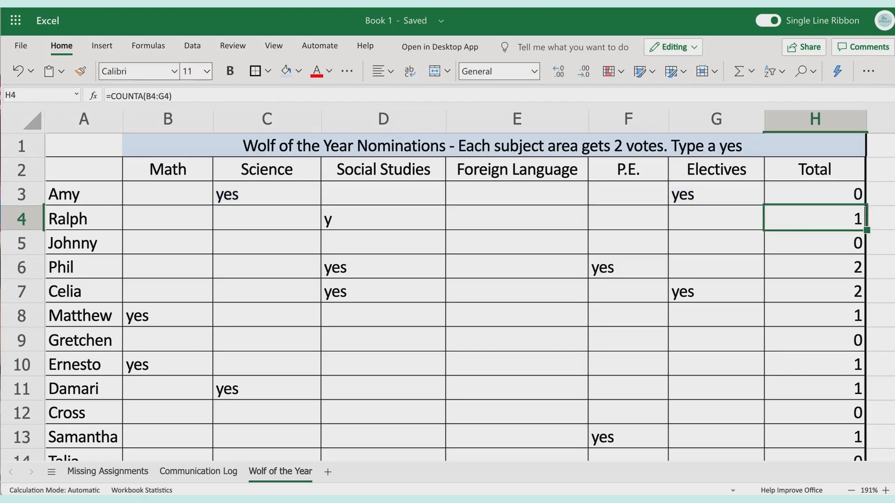
Set the criterion of the COUNTIF formula in H3 back to "yes", giving =COUNTIF(B3:G3, "yes")
right_click(841, 197)
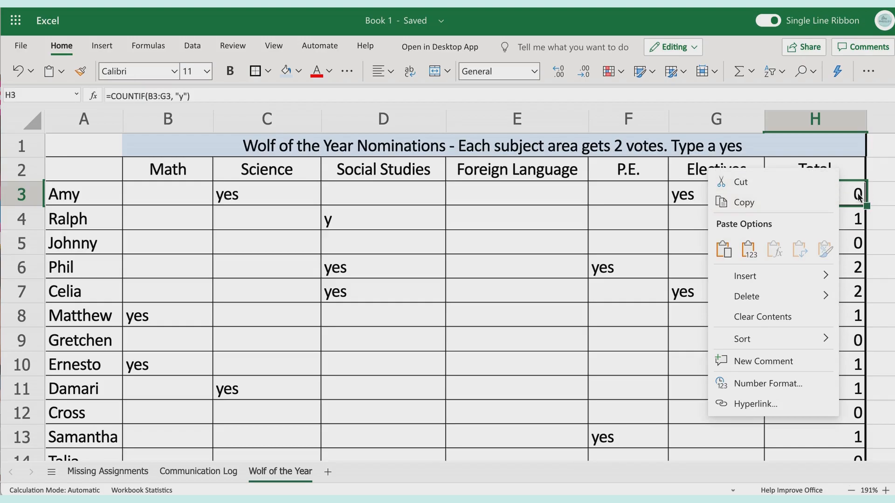
click(860, 196)
click(184, 95)
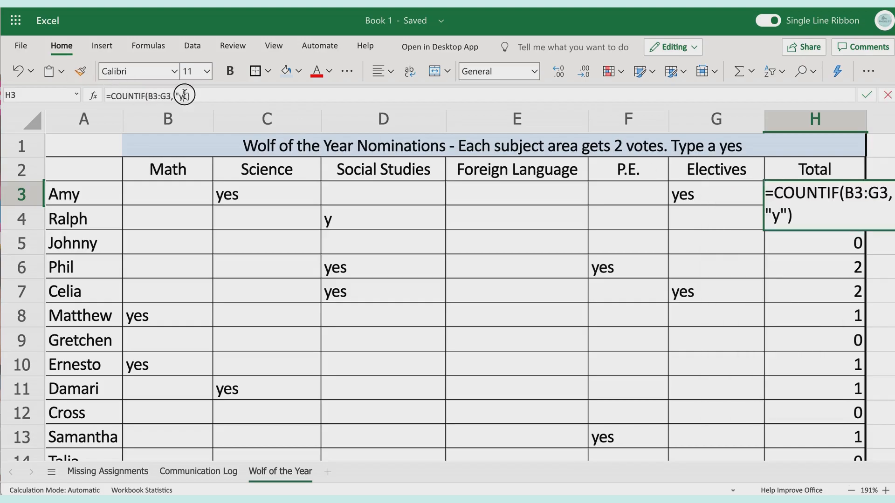
text(es)
key(Return)
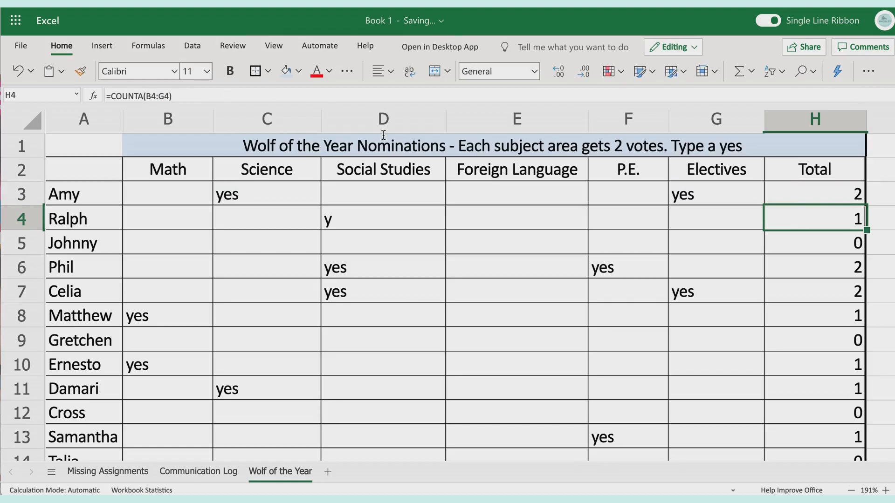
Fill the COUNTIF formula from H3 down the Total column through H15 and check the copied formula in H4
scroll(620, 262, down, 3)
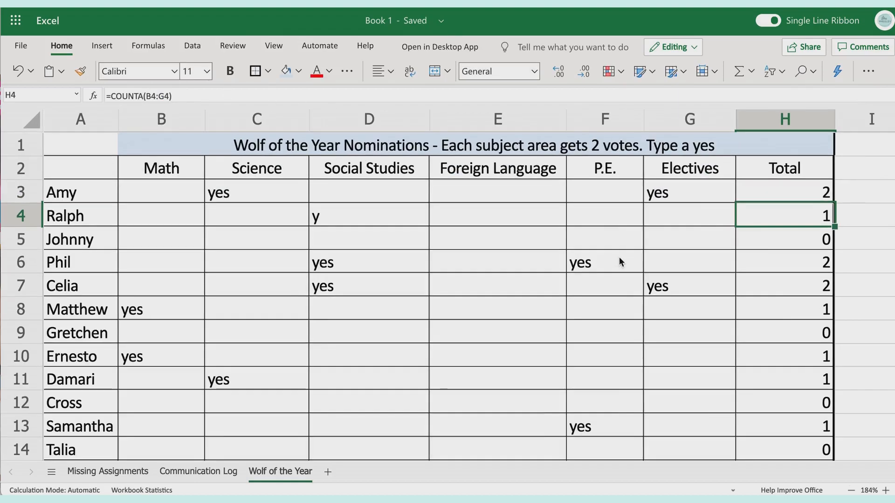
scroll(619, 261, down, 1)
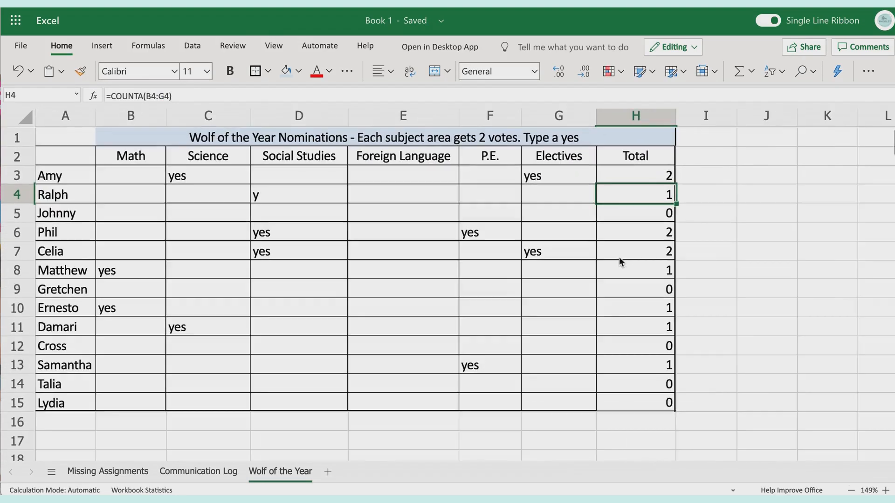
click(665, 177)
drag(672, 180, 662, 410)
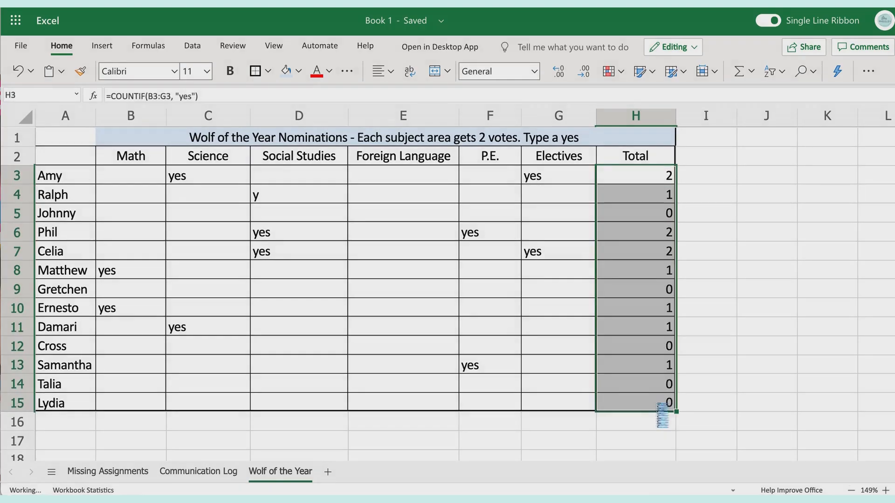
click(661, 179)
click(669, 198)
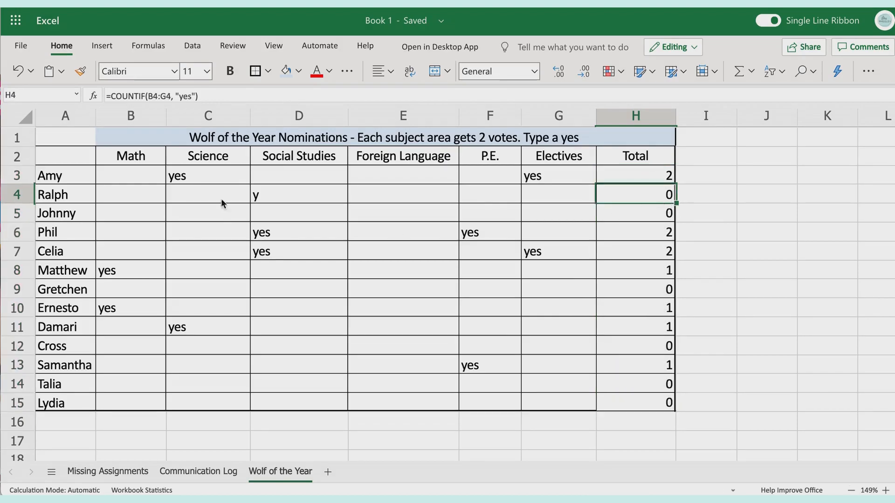
Replace the Social Studies entry in D4 with yes
click(332, 195)
text(y)
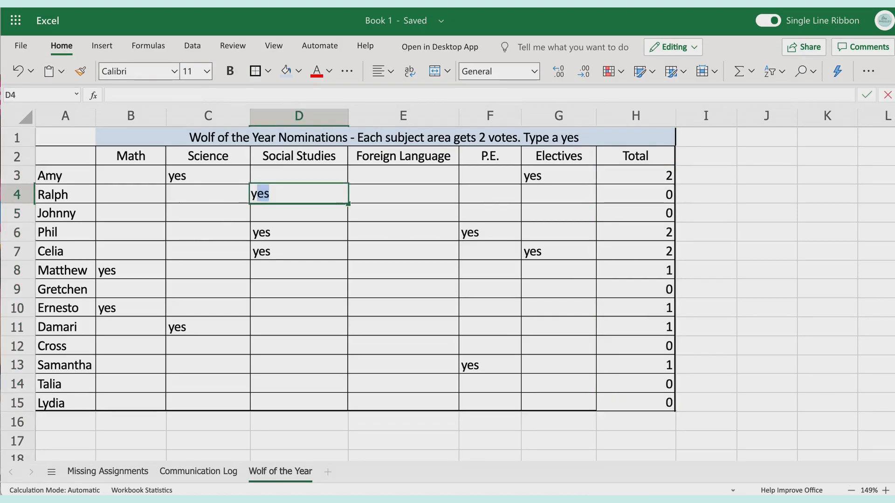
click(465, 206)
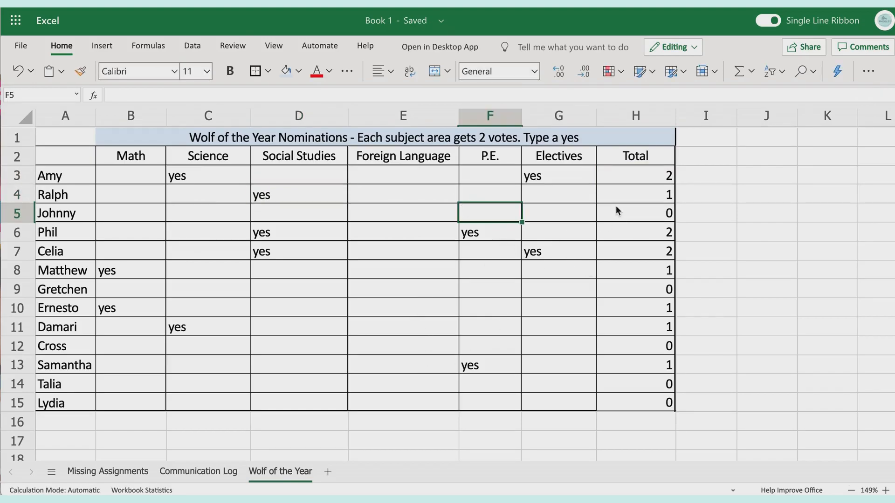
Enter no in the Foreign Language cell E9
click(392, 284)
text(no)
key(Return)
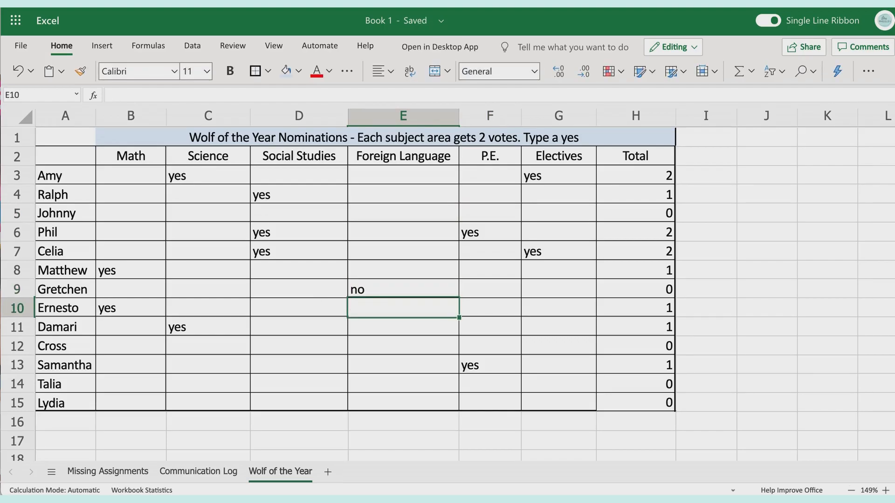
Overwrite the formula in the Total cell H3 with the plain text countif
click(654, 180)
text(nt)
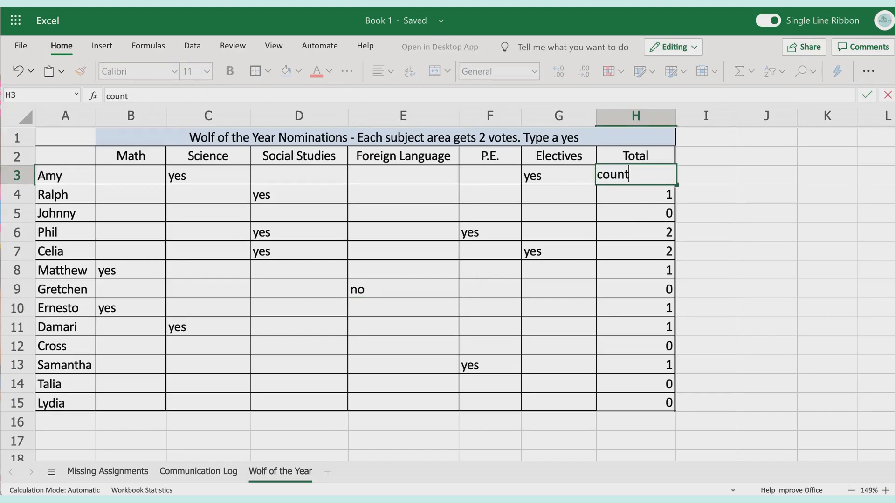
key(BackSpace)
key(BackSpace)
text(ntA)
key(BackSpace)
key(BackSpace)
text(tif)
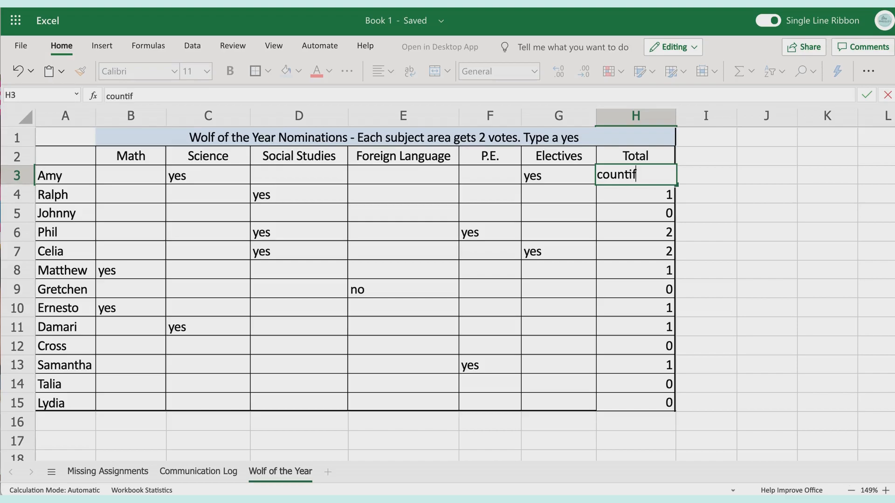